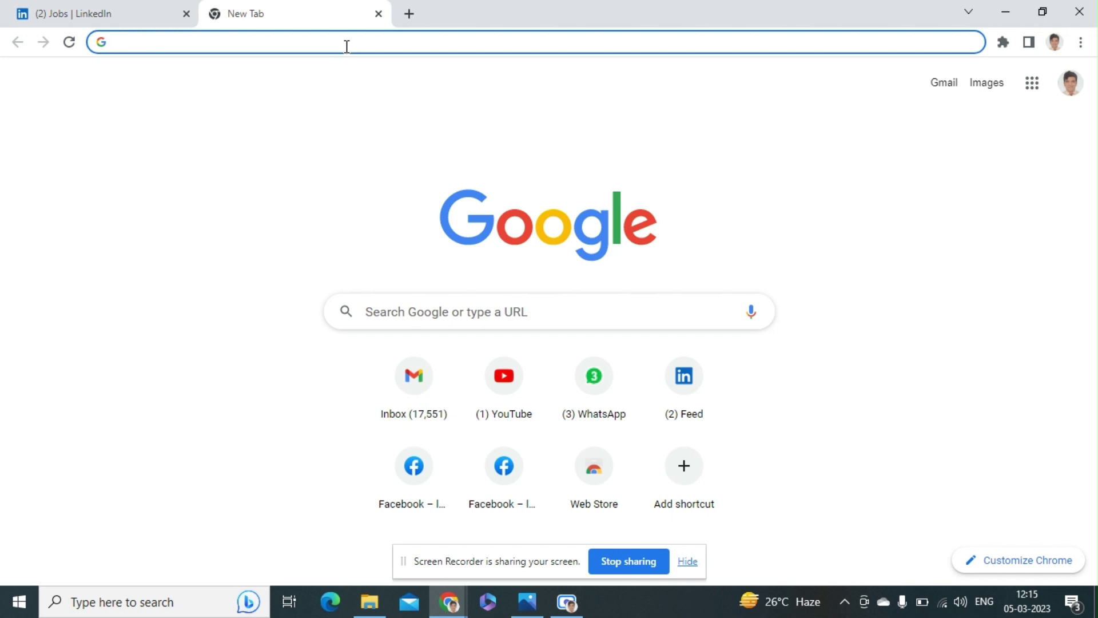
- Go to chat.openai.com in the new tab to reach the ChatGPT login page
type("cht")
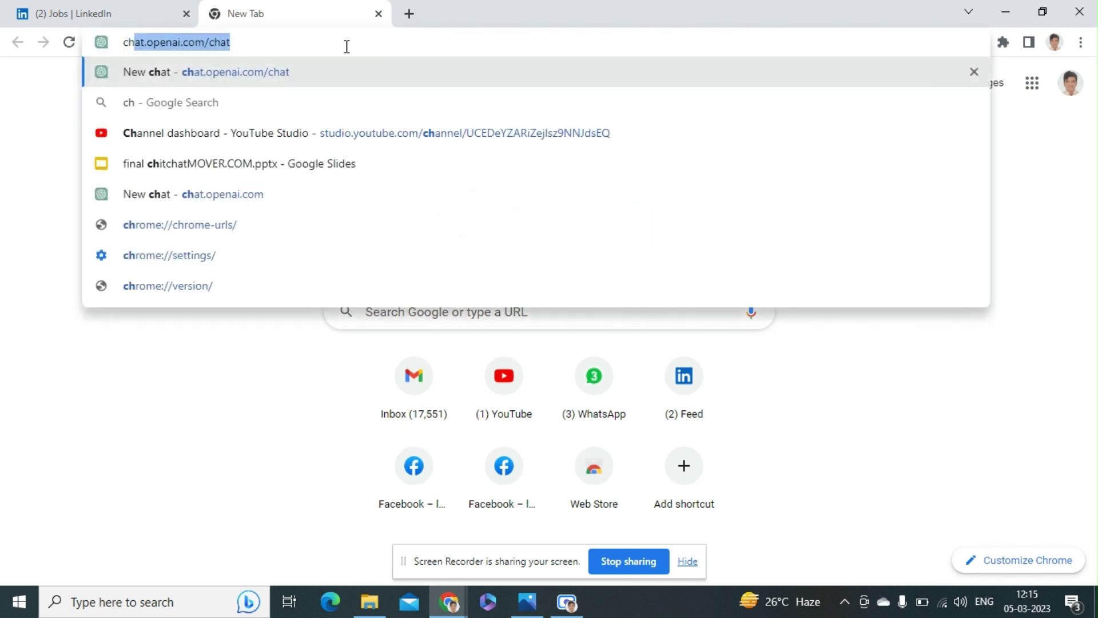
key("BackSpace")
type("a")
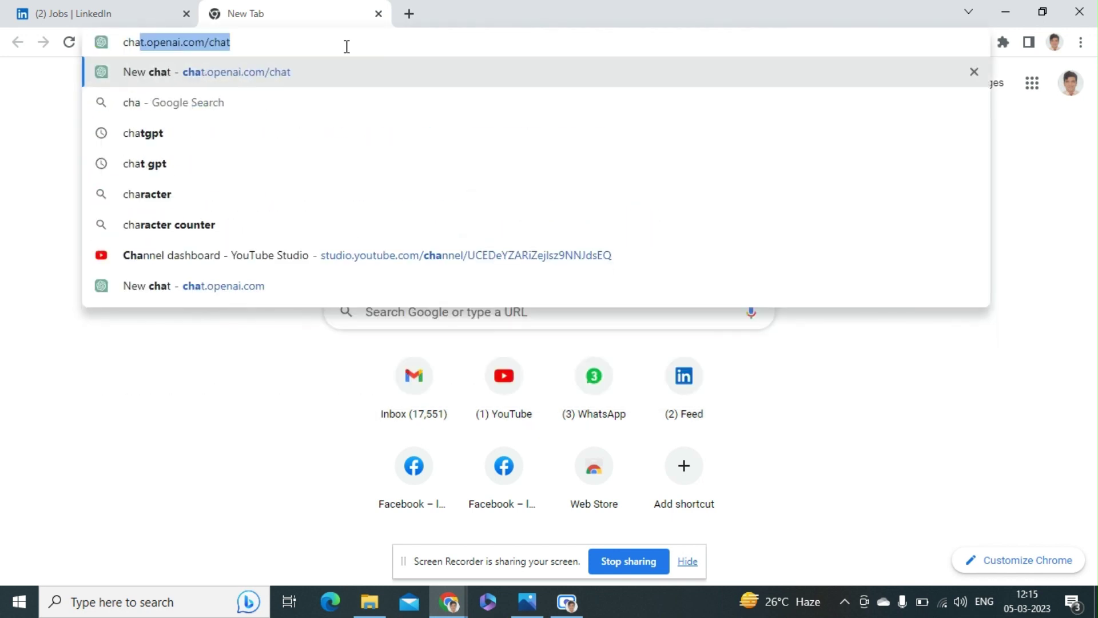
key("Return")
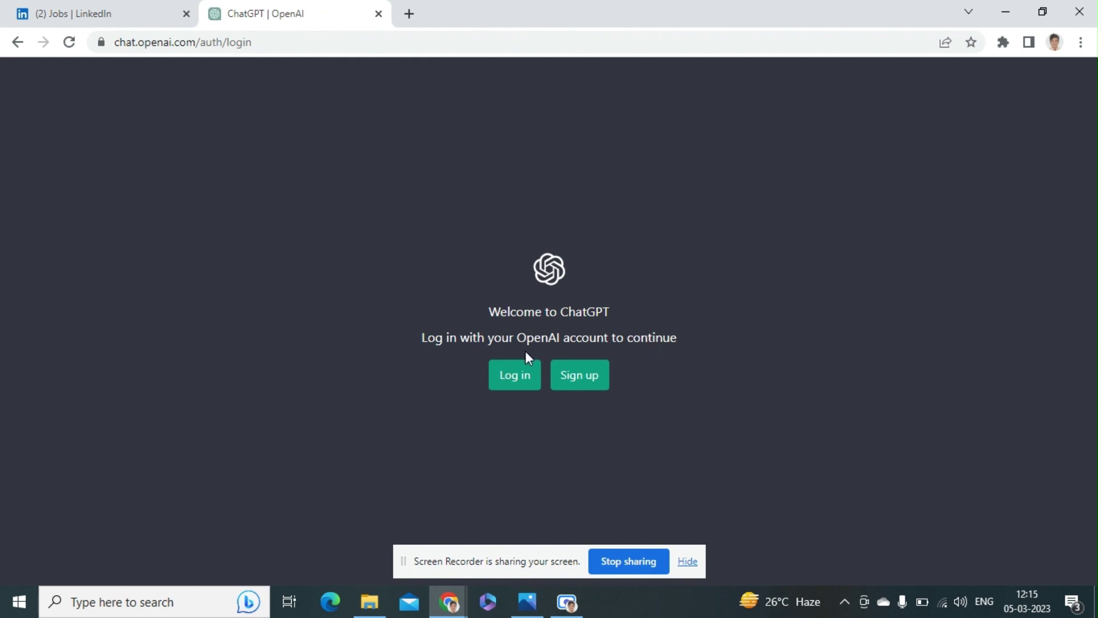
- Log in to ChatGPT with Continue with Google, choosing the Google account
left_click(511, 380)
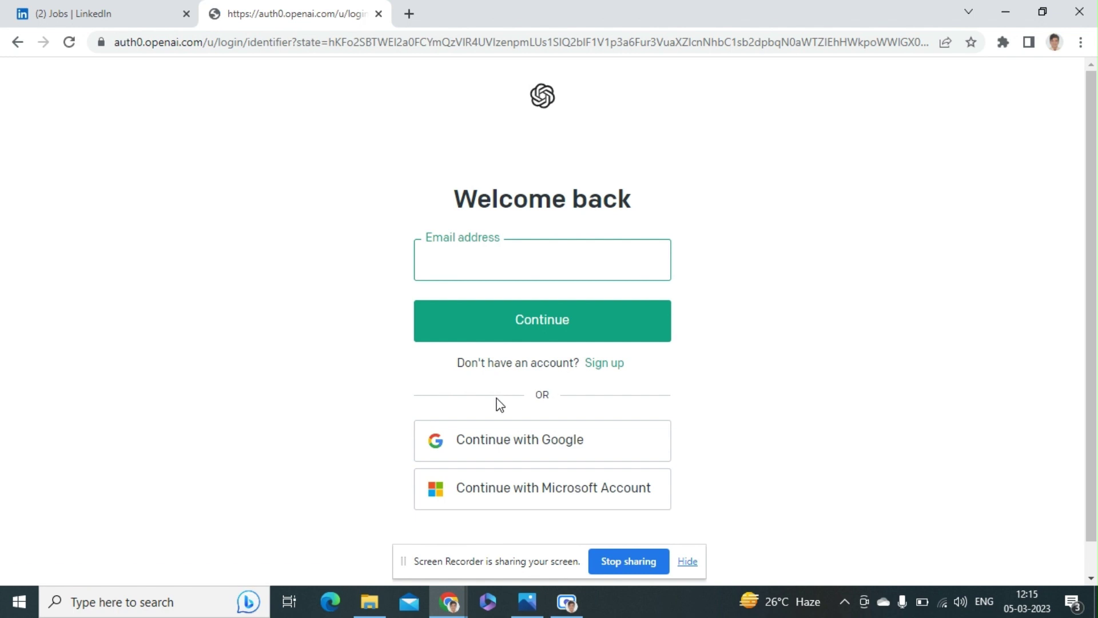
left_click(489, 450)
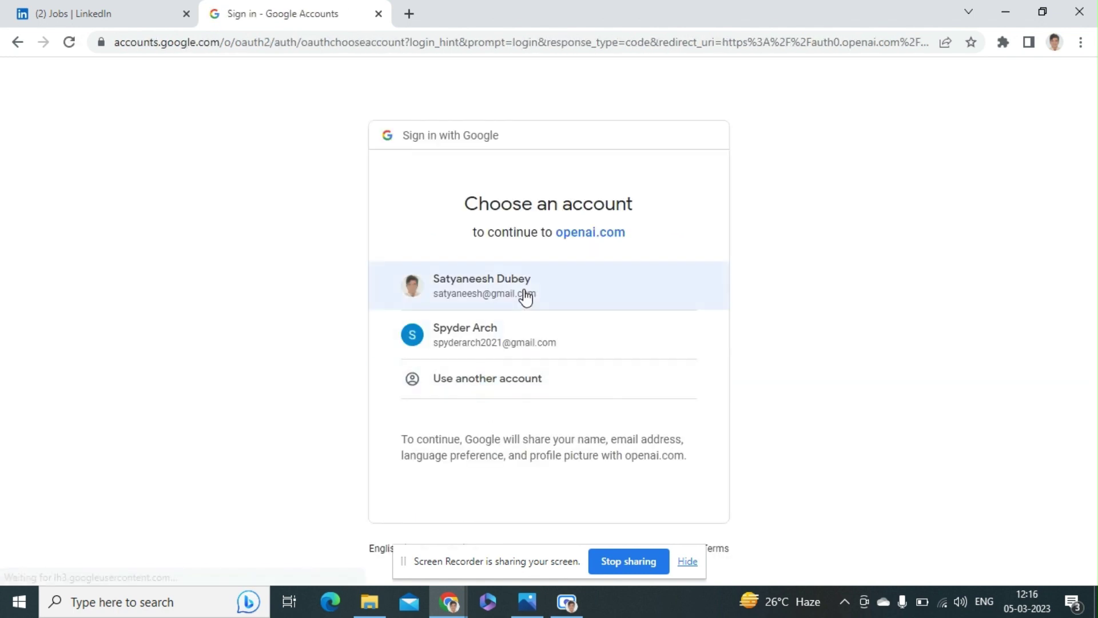
left_click(526, 296)
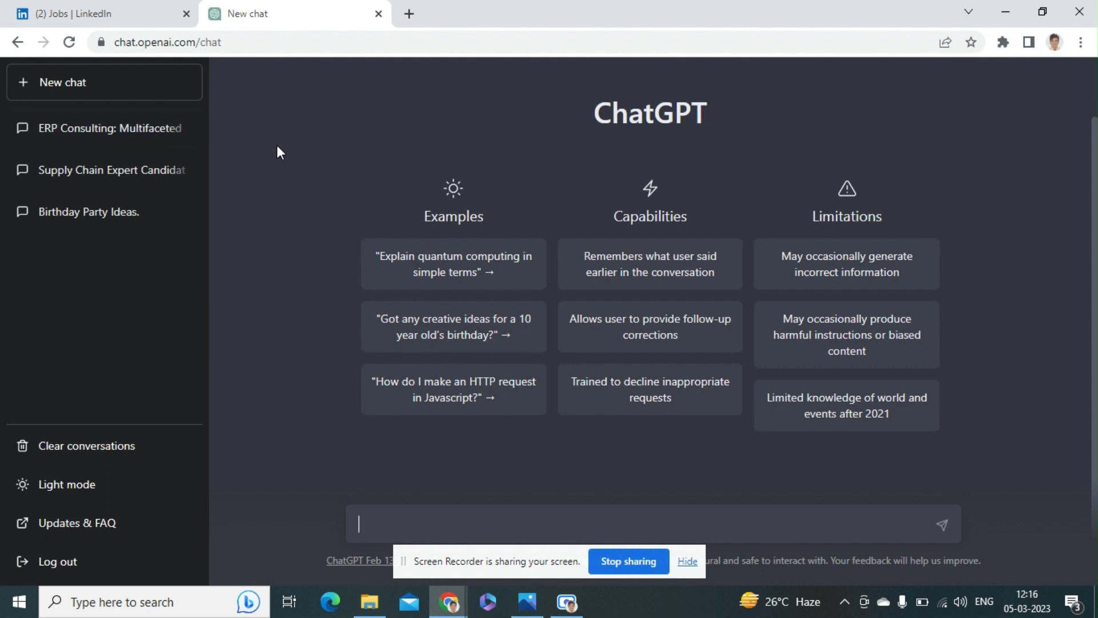
- Open Tata Consultancy Services' Solution Architect - Integration posting from LinkedIn's Recommended for you jobs
left_click(141, 10)
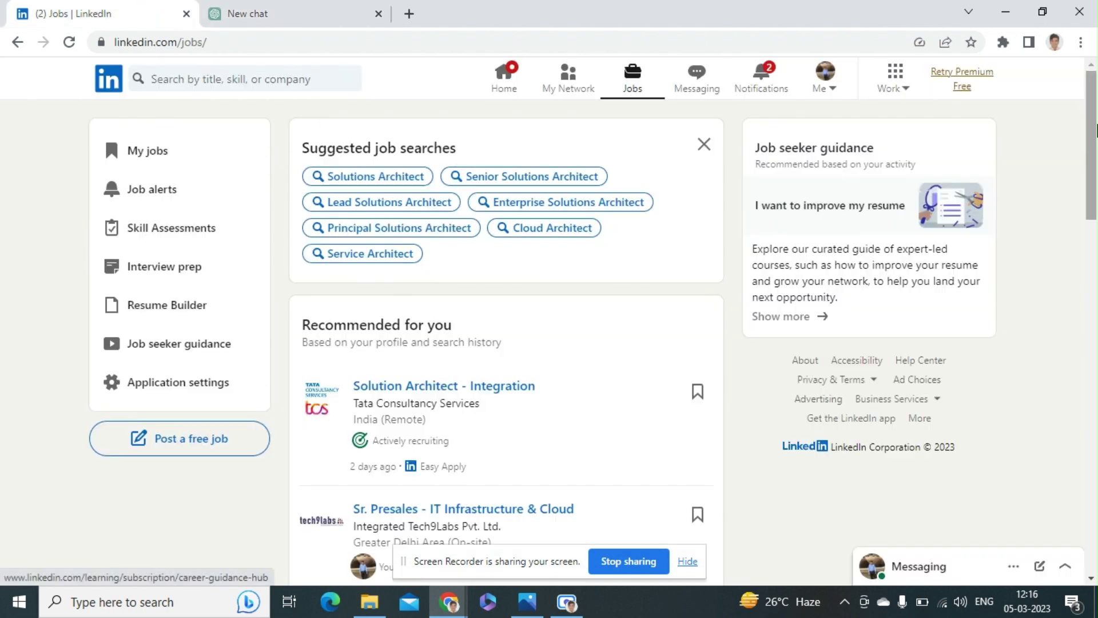
left_click_drag(1095, 130, 1069, 196)
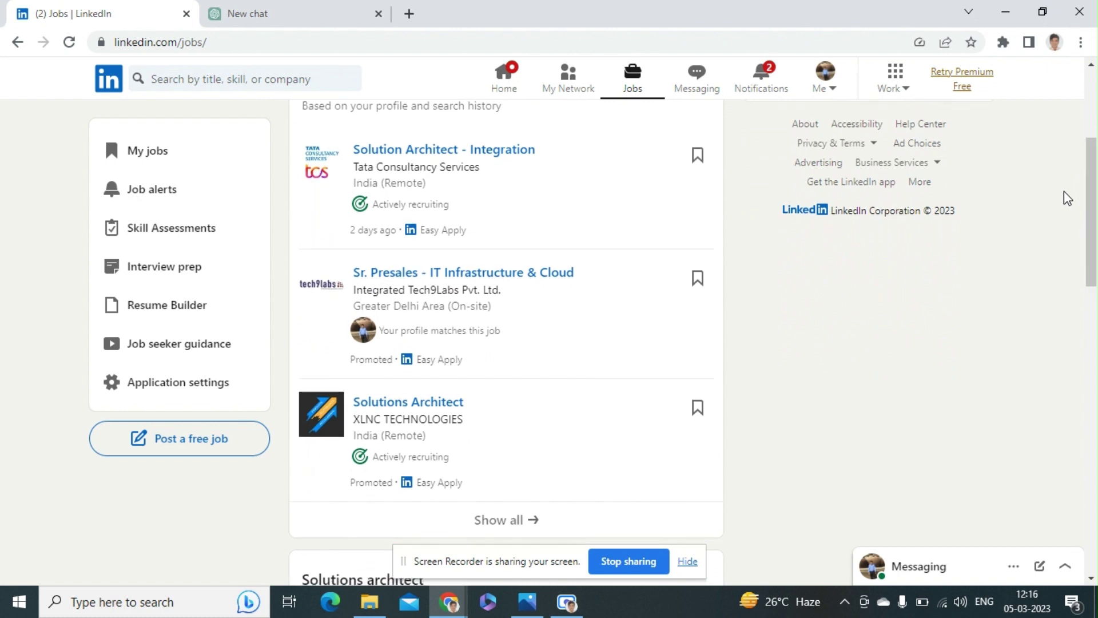
left_click(488, 153)
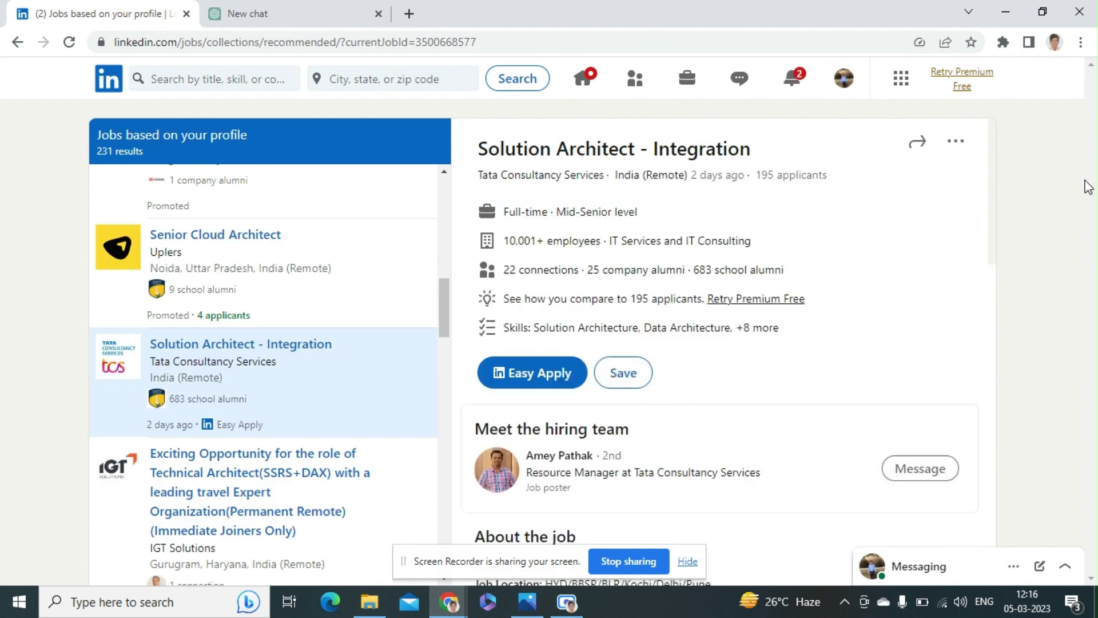
- Scroll the job details to the Must-Have Key Skills part of About the job
scroll(992, 251, "down", 3)
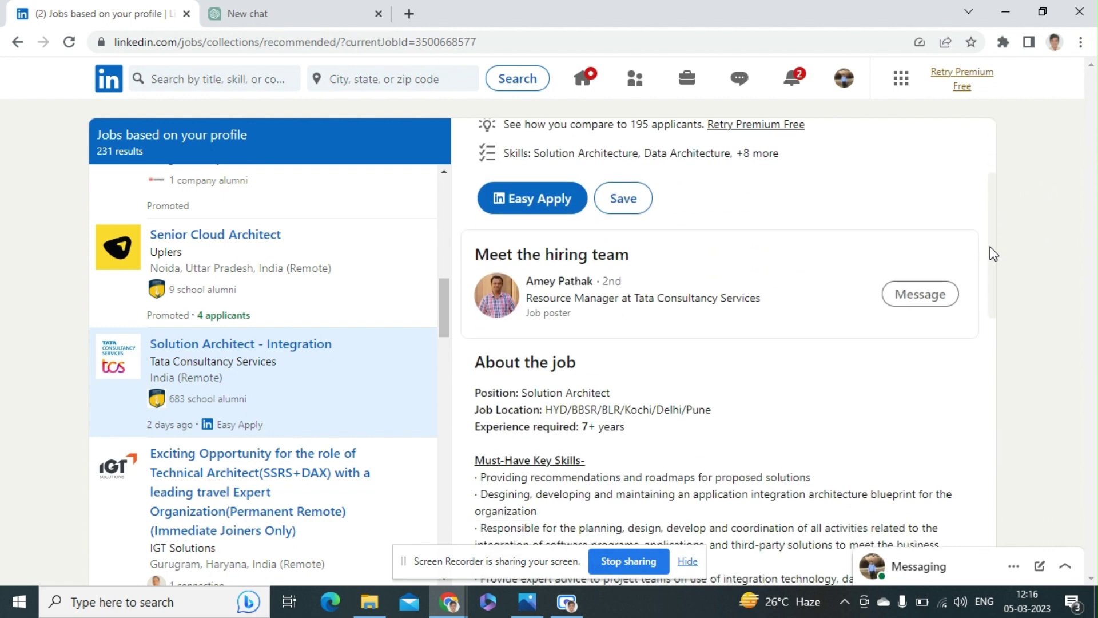
scroll(993, 254, "down", 4)
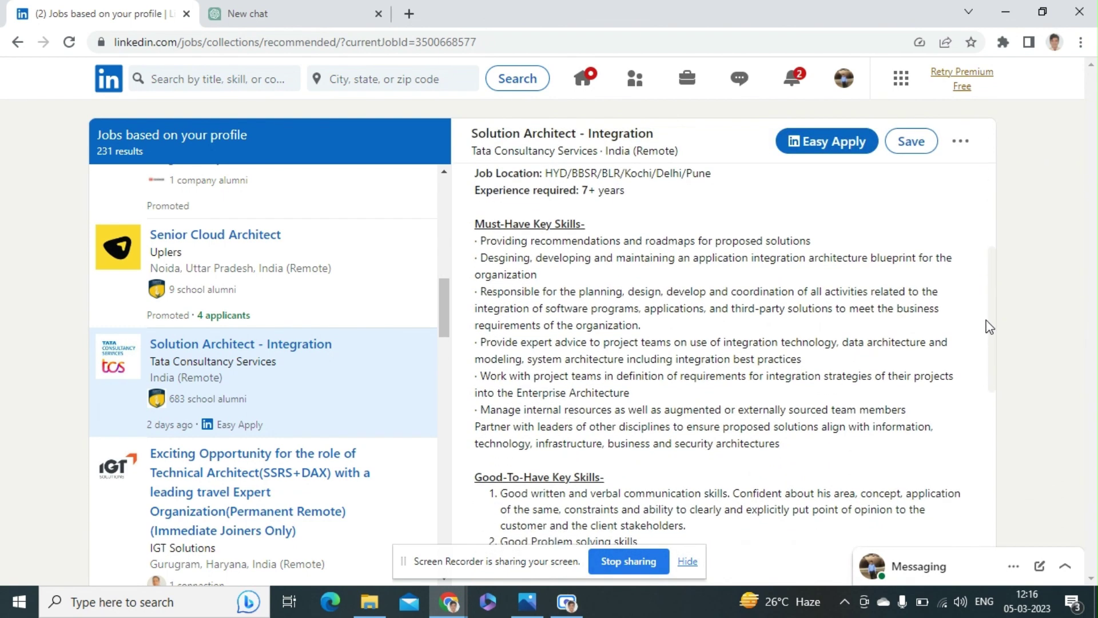
scroll(986, 322, "down", 1)
scroll(983, 328, "down", 2)
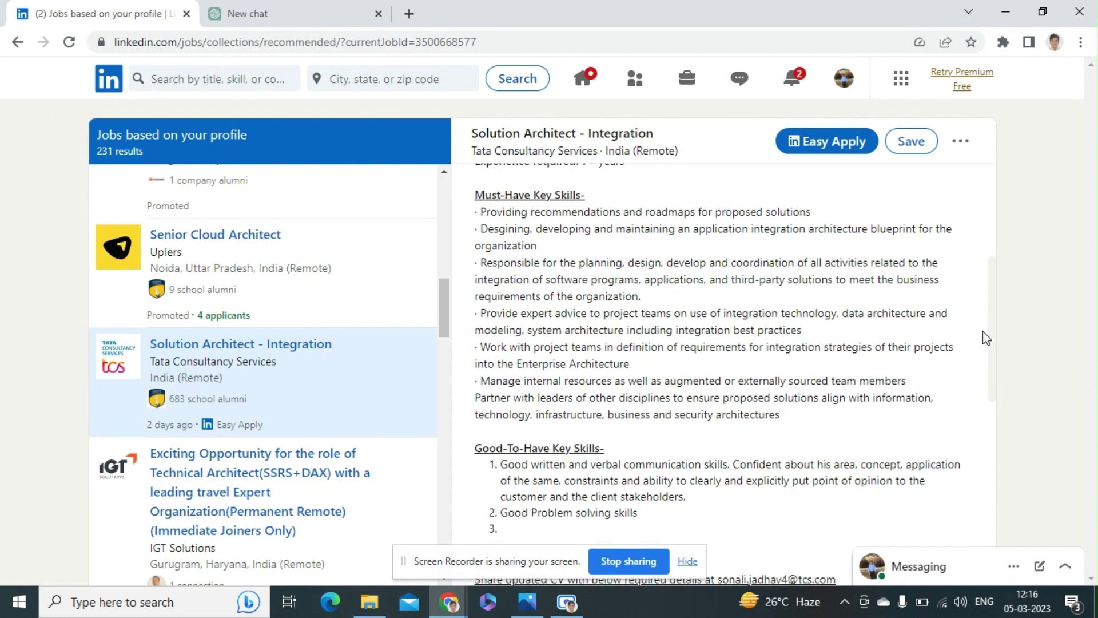
scroll(984, 334, "up", 1)
scroll(987, 331, "up", 1)
scroll(990, 340, "down", 1)
scroll(989, 355, "down", 1)
scroll(996, 334, "up", 2)
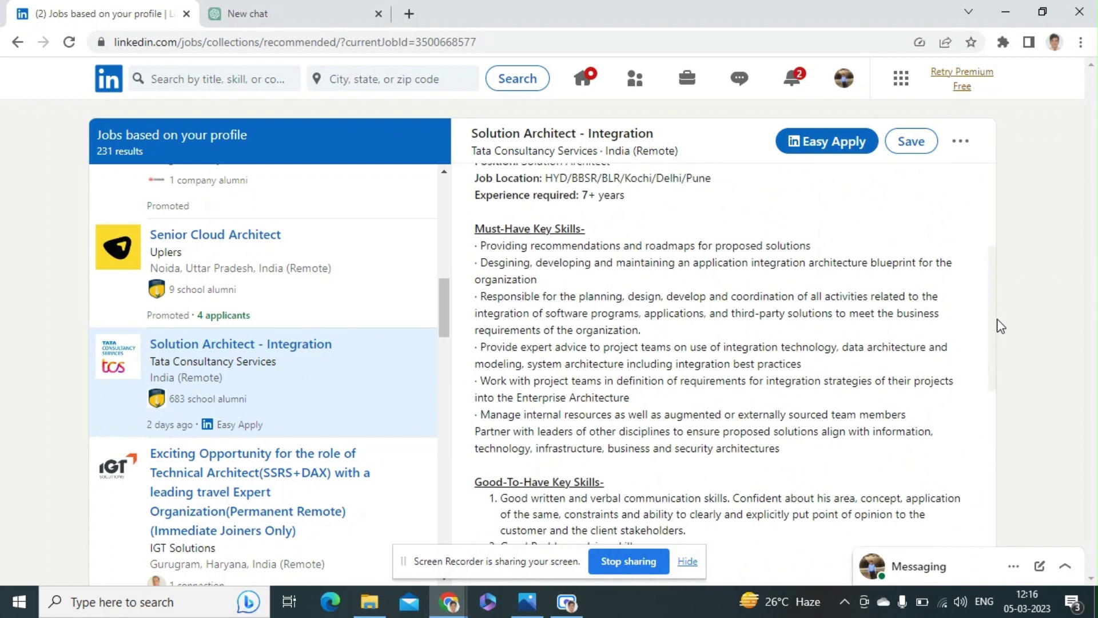
scroll(999, 326, "up", 1)
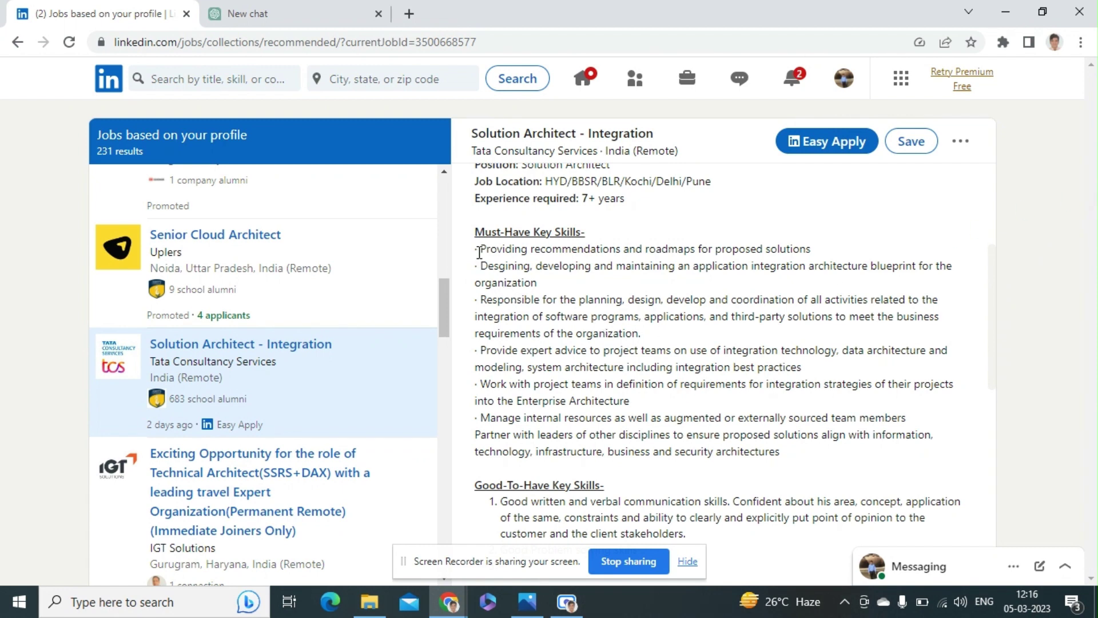
- Select the skills text from 'Must-Have Key Skills' through 'Good Problem solving skills', trimming the empty item
left_click_drag(476, 232, 711, 540)
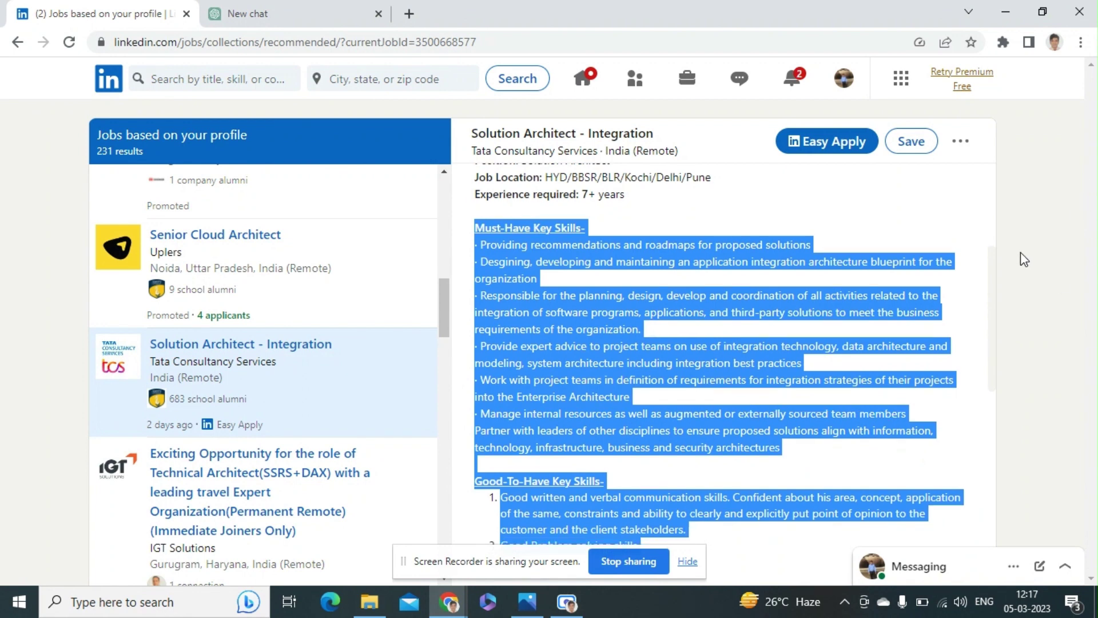
scroll(990, 286, "down", 3)
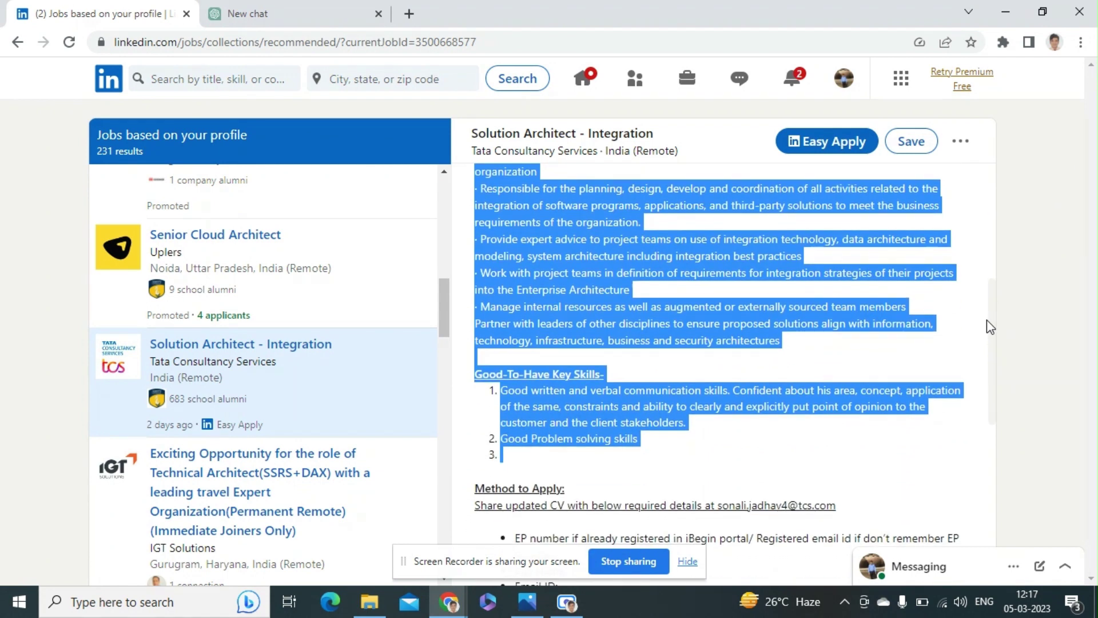
scroll(985, 347, "down", 1)
scroll(990, 337, "up", 2)
key("shift+Left")
- In ChatGPT, compose 'Write a job cover letter,' followed by the pasted must-have and good-to-have skills
left_click(285, 8)
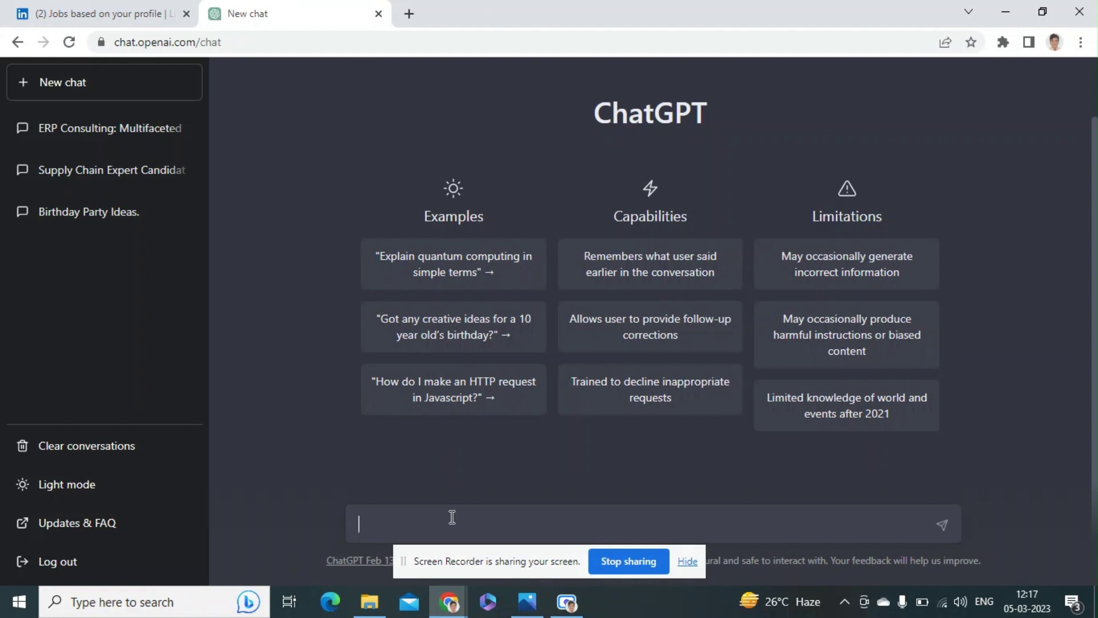
type("Write a job cover letter")
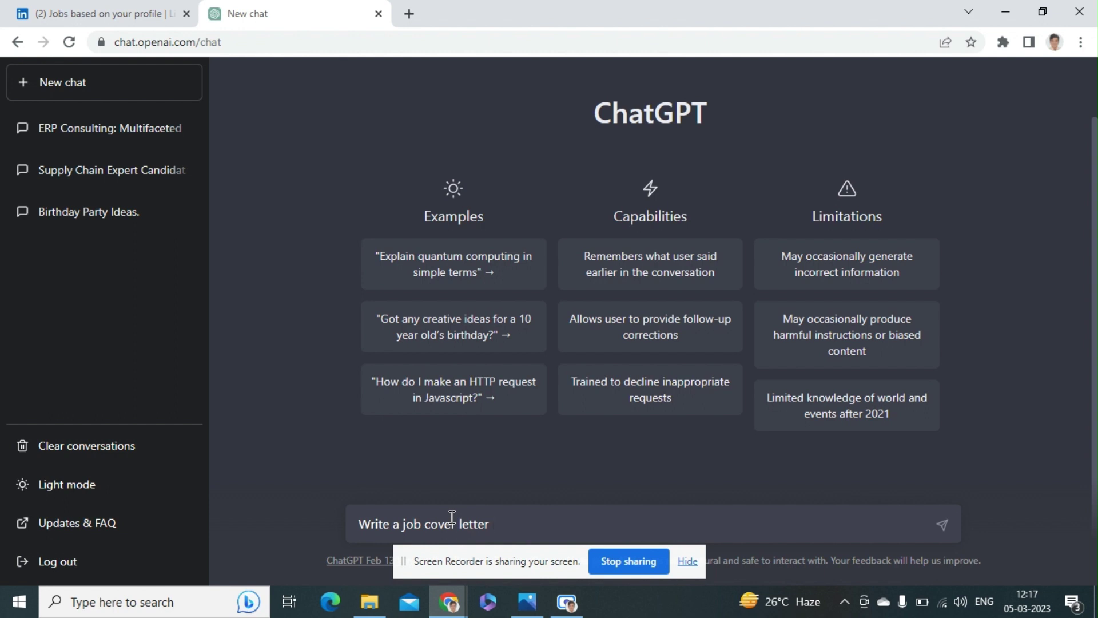
key("ctrl+v")
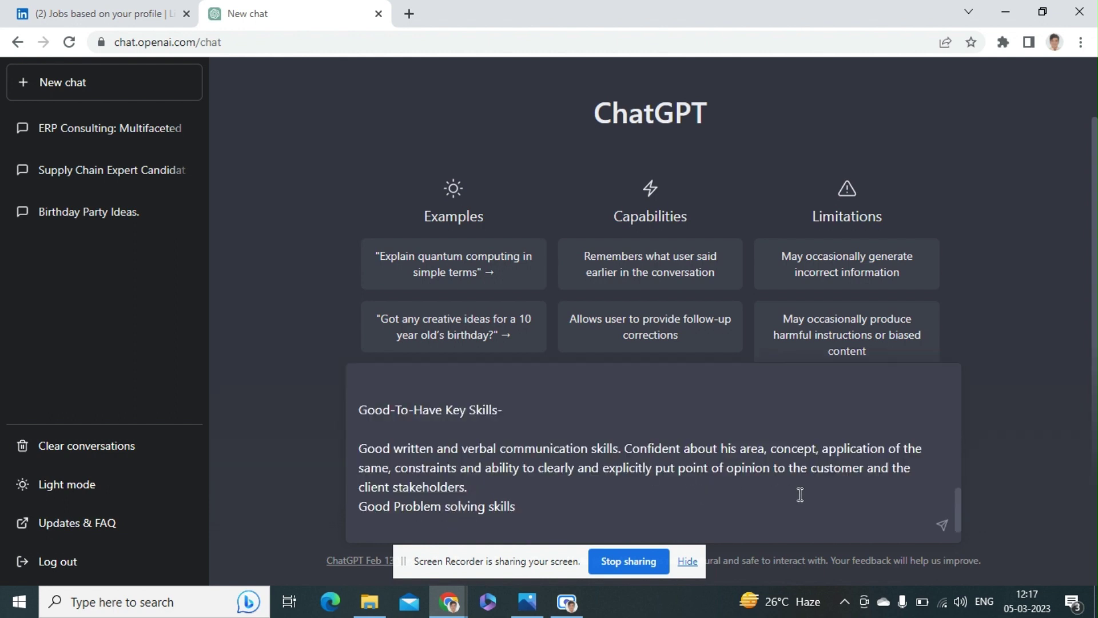
left_click_drag(958, 497, 961, 378)
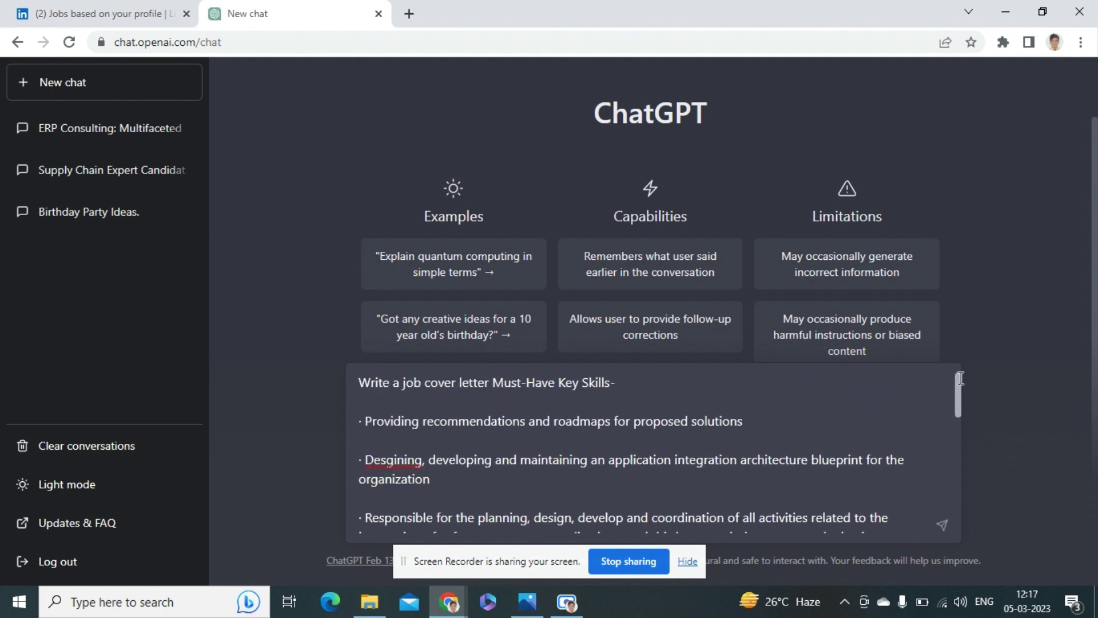
left_click(491, 382)
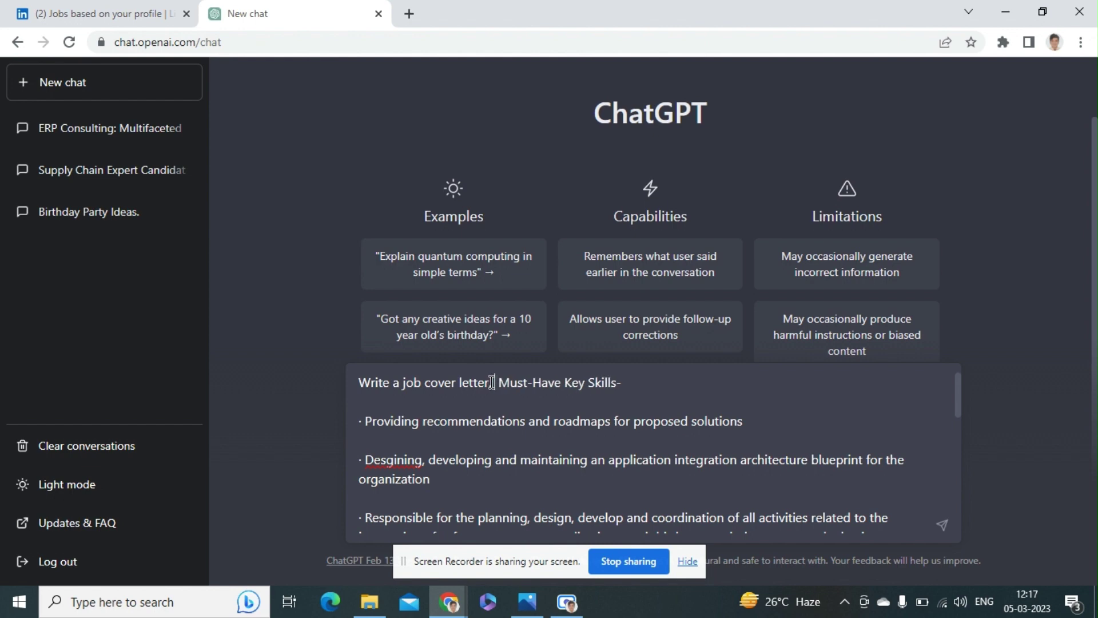
left_click(688, 561)
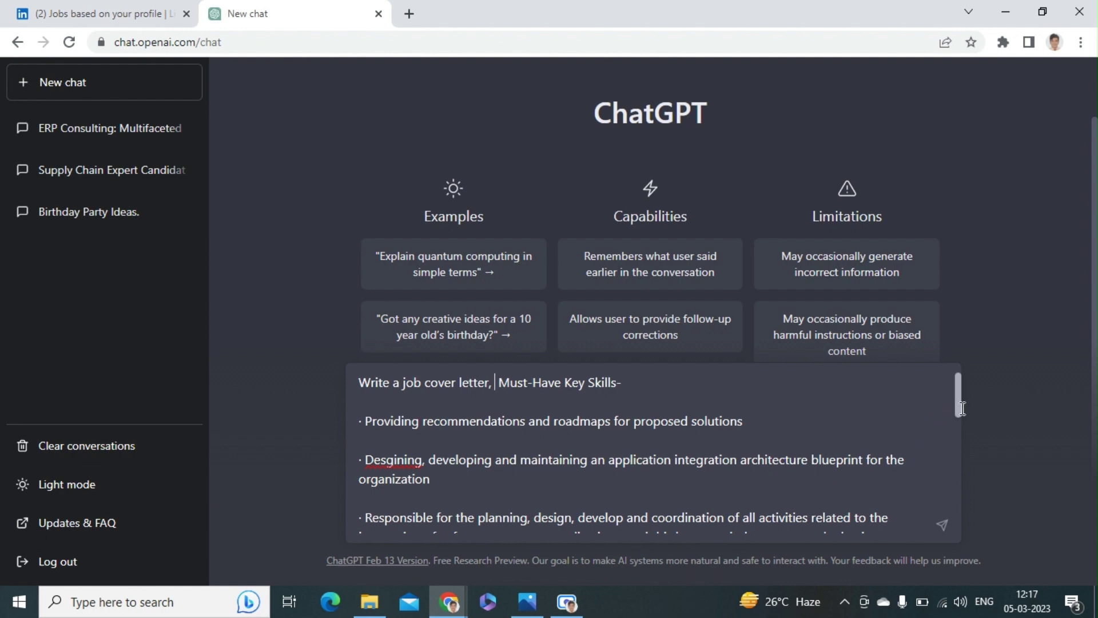
left_click_drag(958, 407, 959, 515)
- Send the cover letter request and let ChatGPT generate the letter signed 'Sincerely, [Your Name]'
left_click(943, 525)
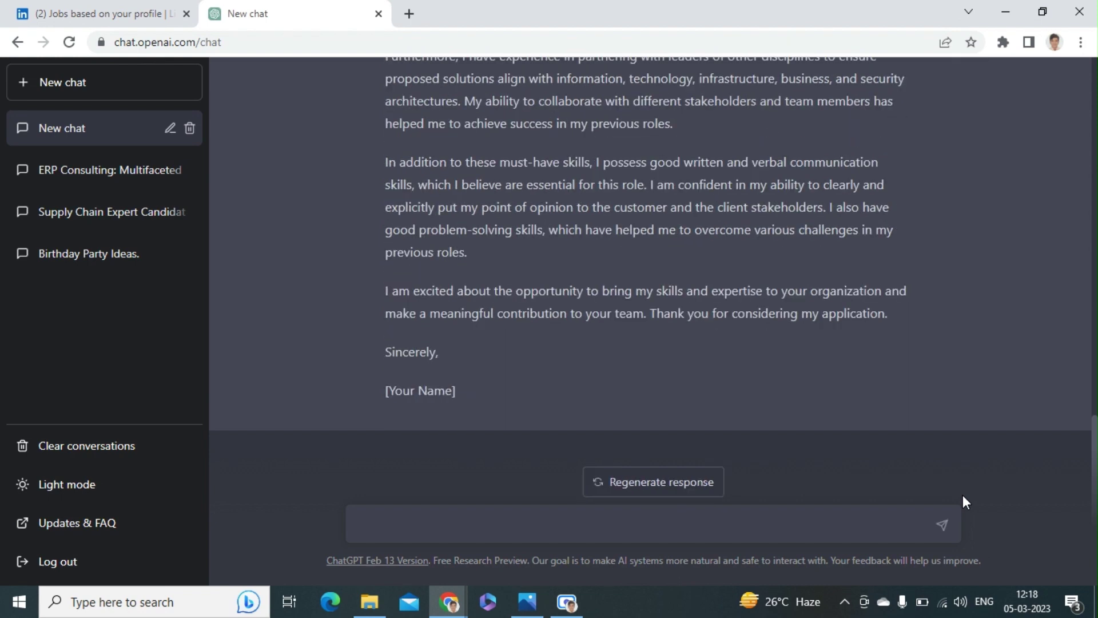
triple_click(1089, 463)
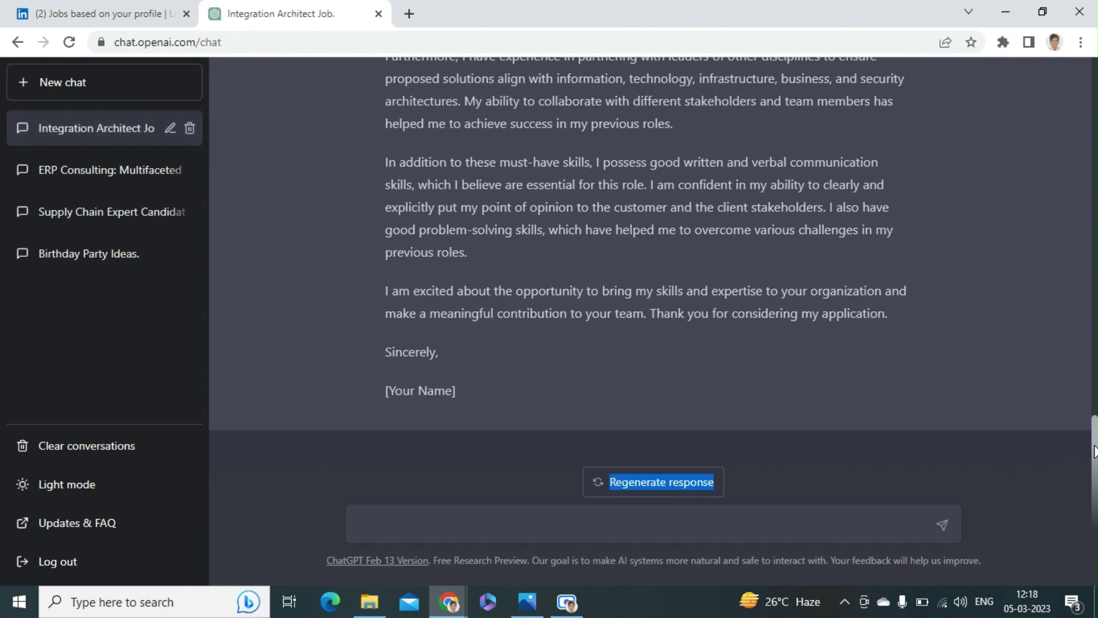
left_click_drag(1094, 452, 1095, 70)
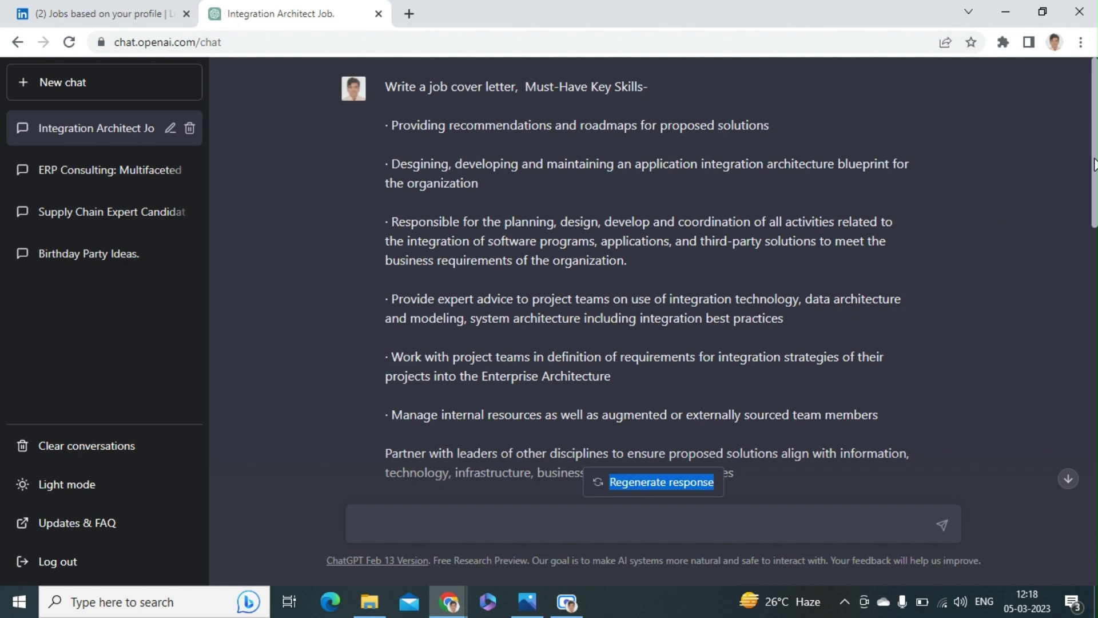
left_click_drag(1093, 164, 1073, 226)
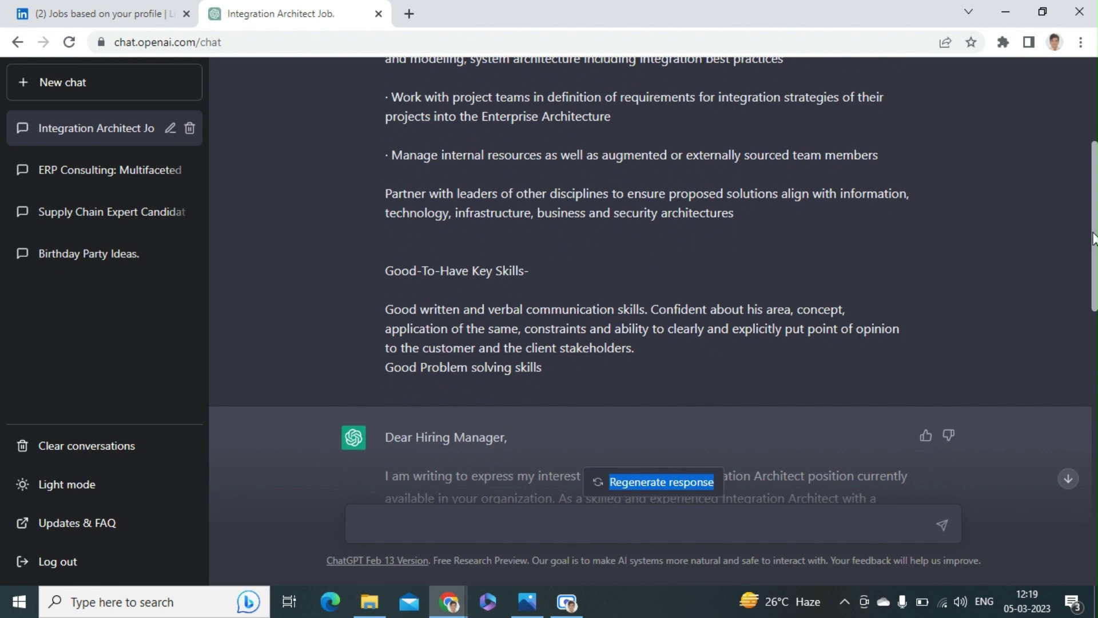
scroll(701, 342, "down", 4)
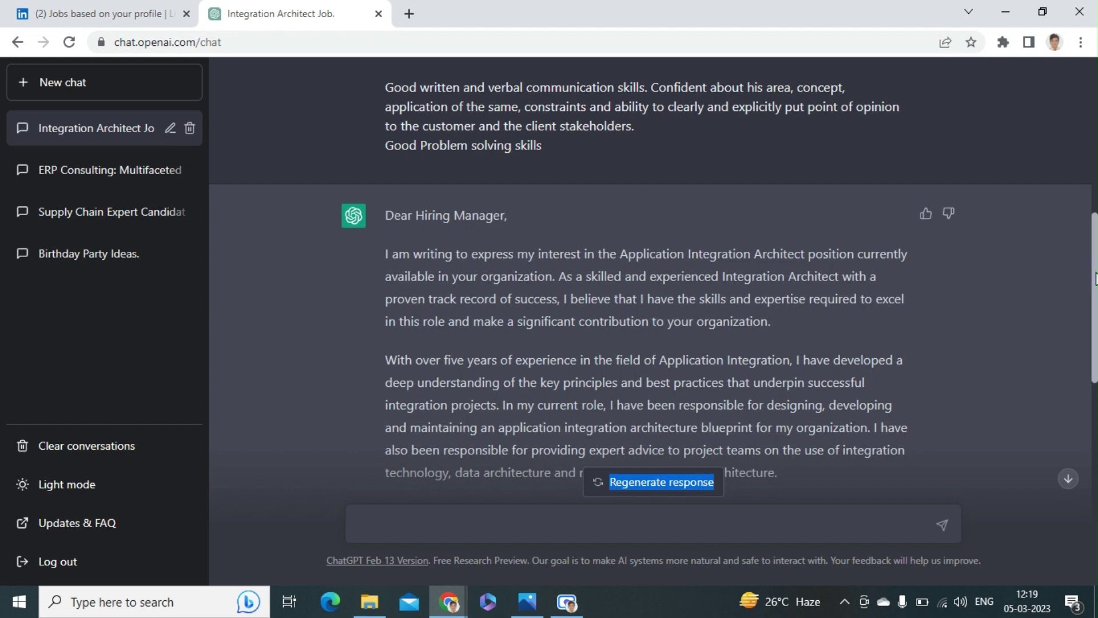
left_click_drag(1094, 279, 1090, 323)
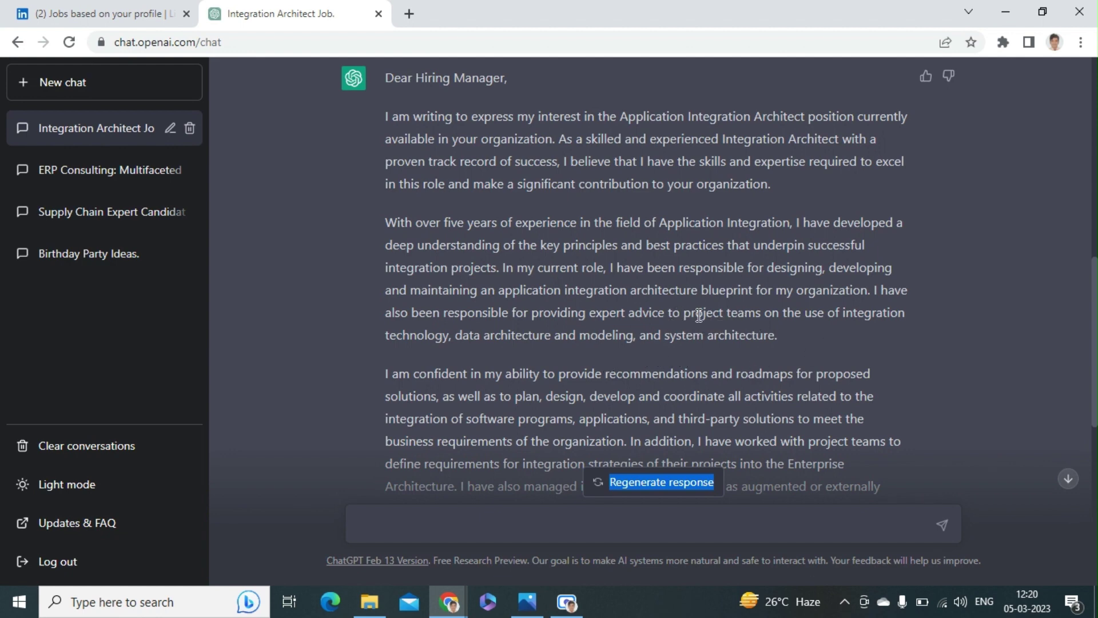
left_click_drag(1095, 366, 1095, 169)
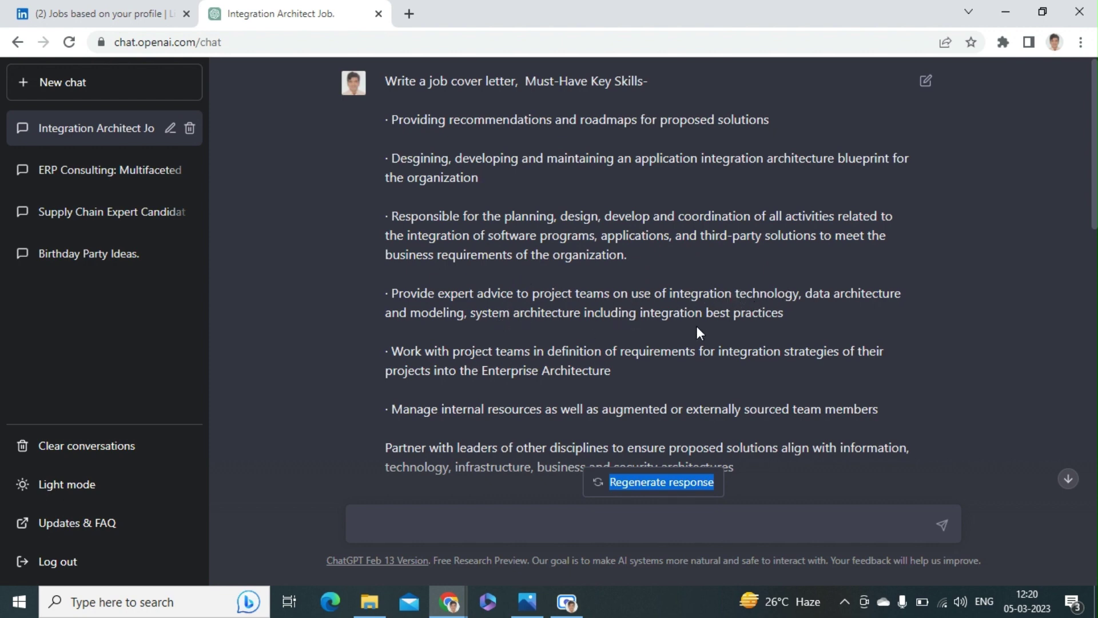
left_click_drag(1087, 189, 1083, 422)
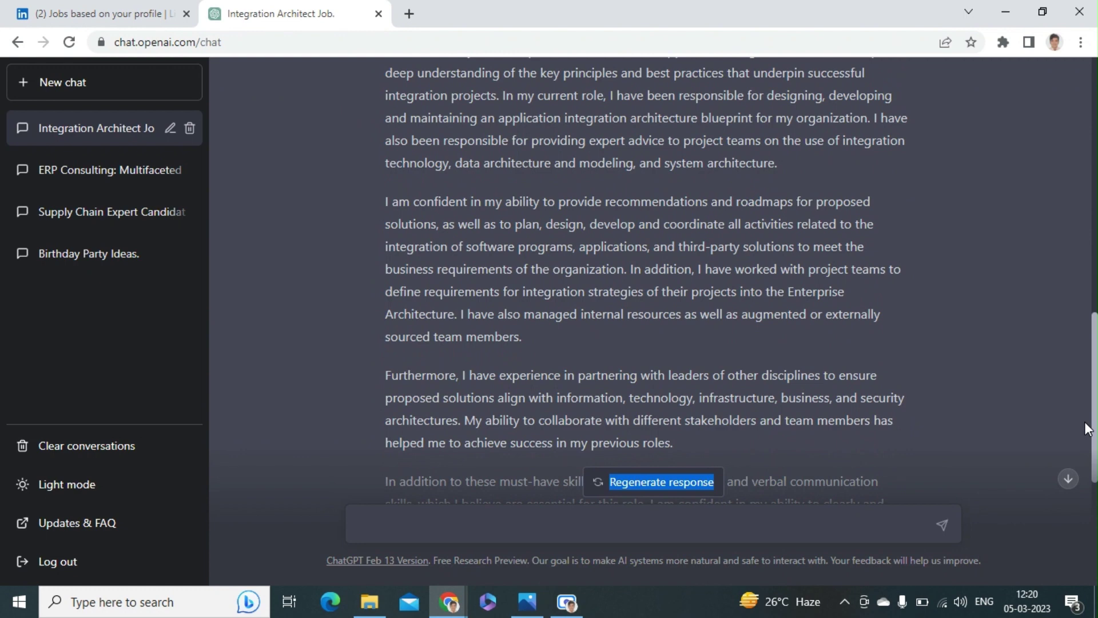
left_click_drag(1087, 429, 1087, 438)
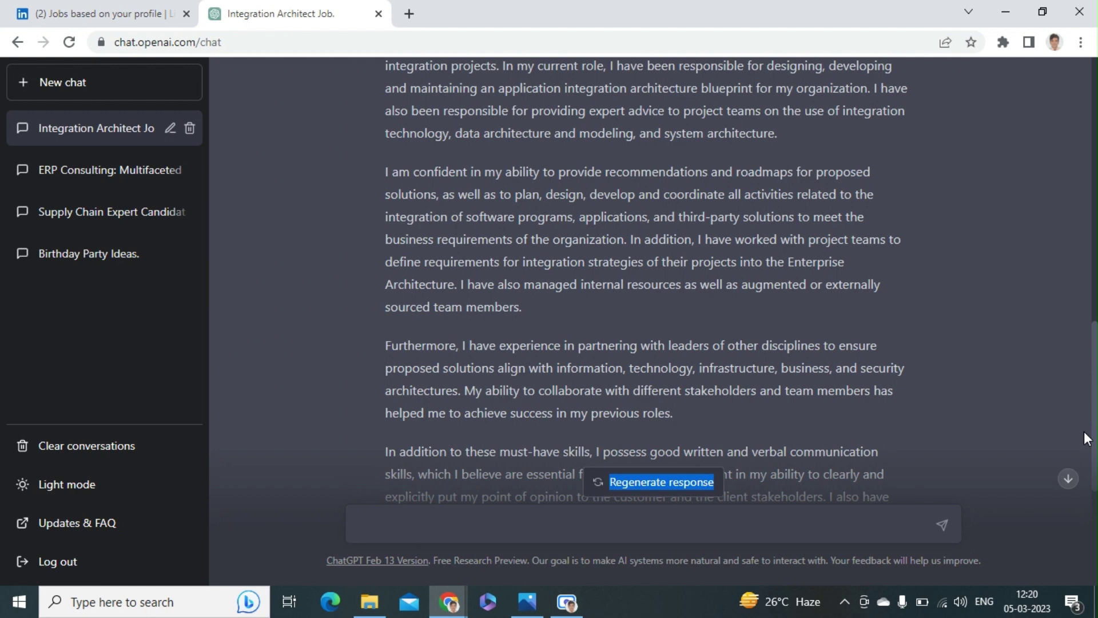
left_click_drag(1085, 439, 1056, 358)
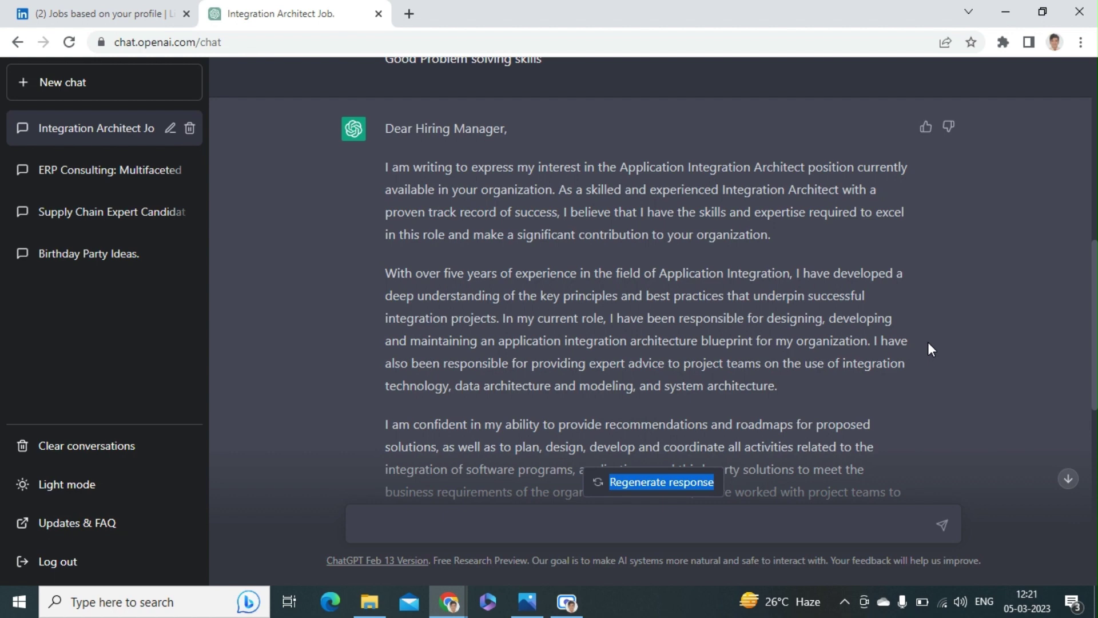
left_click_drag(1094, 332, 1093, 373)
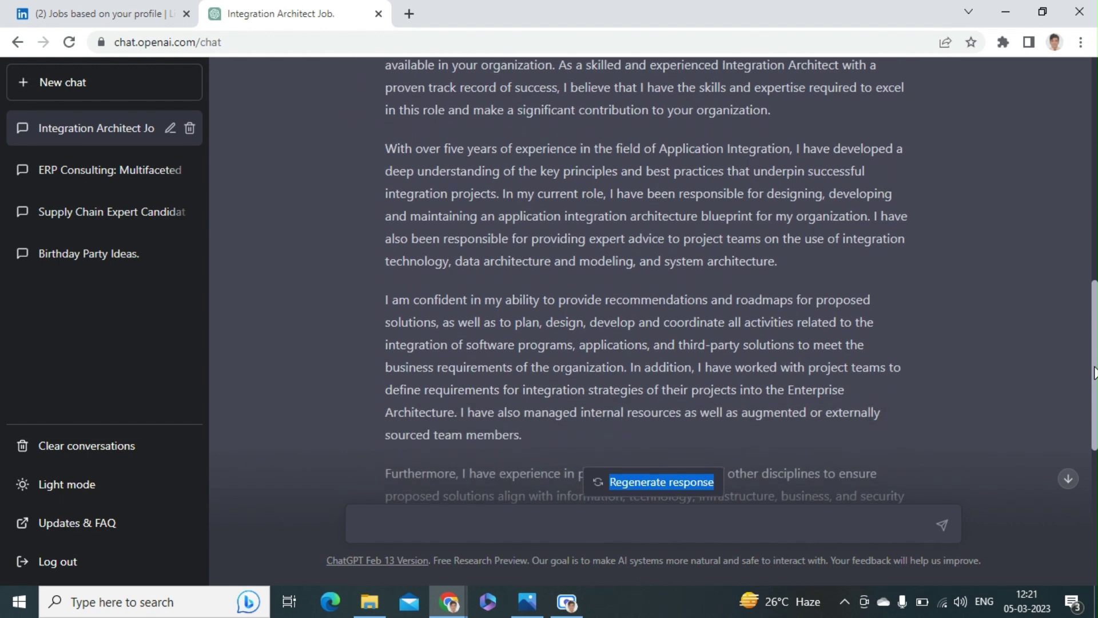
left_click_drag(1094, 373, 1083, 481)
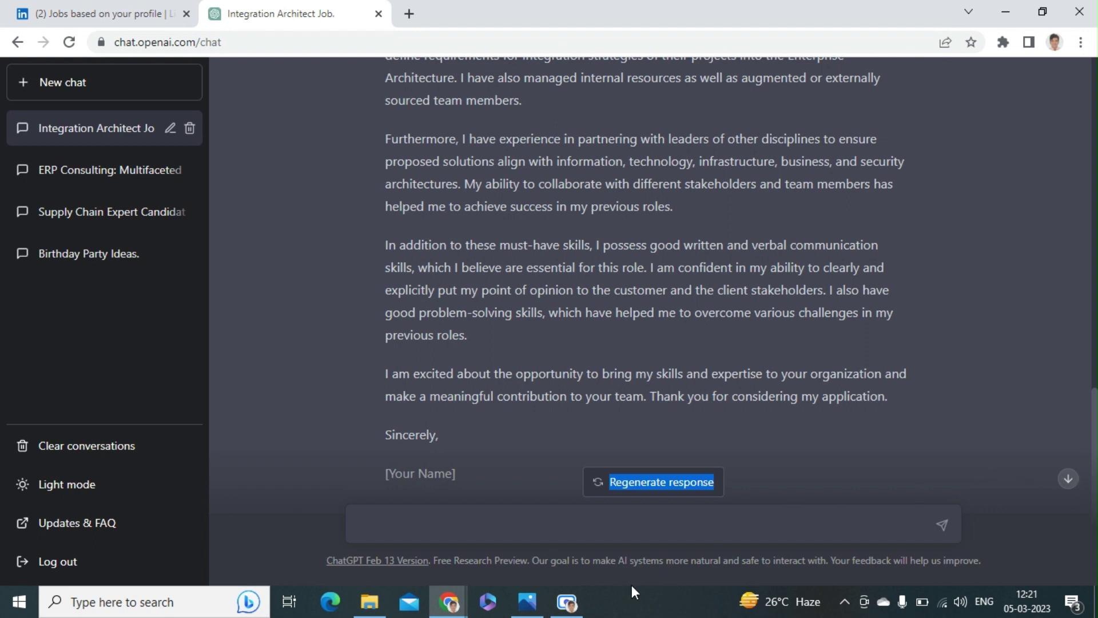
mouse_move(581, 609)
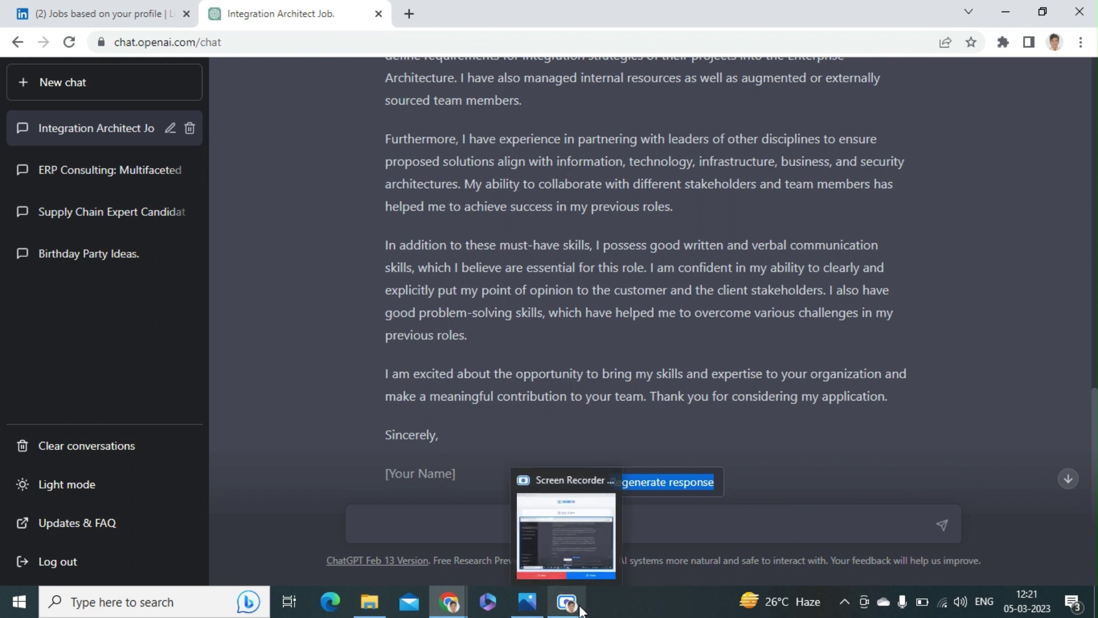